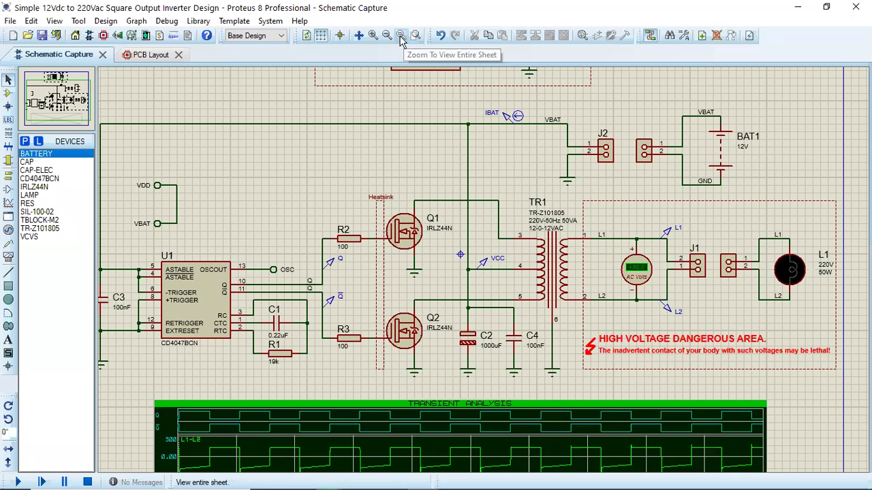
- Fit the whole schematic sheet in view and briefly select the 12V battery BAT1
key(F8)
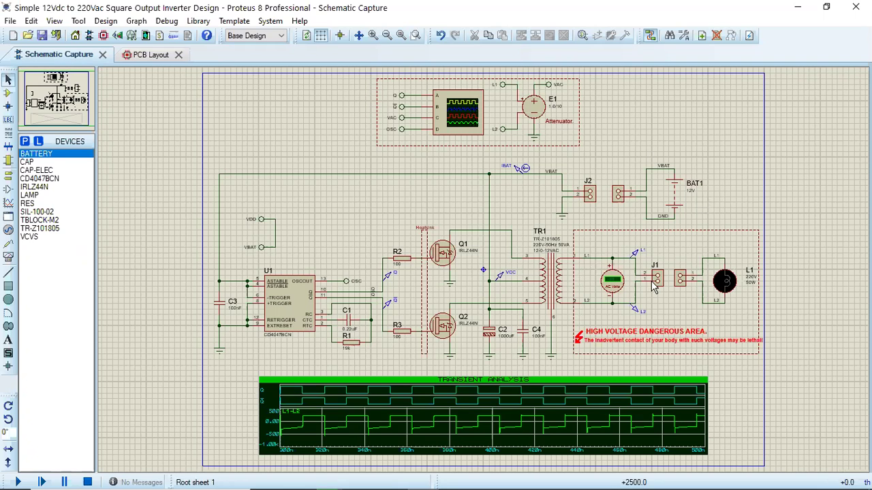
scroll(463, 269, up, 1)
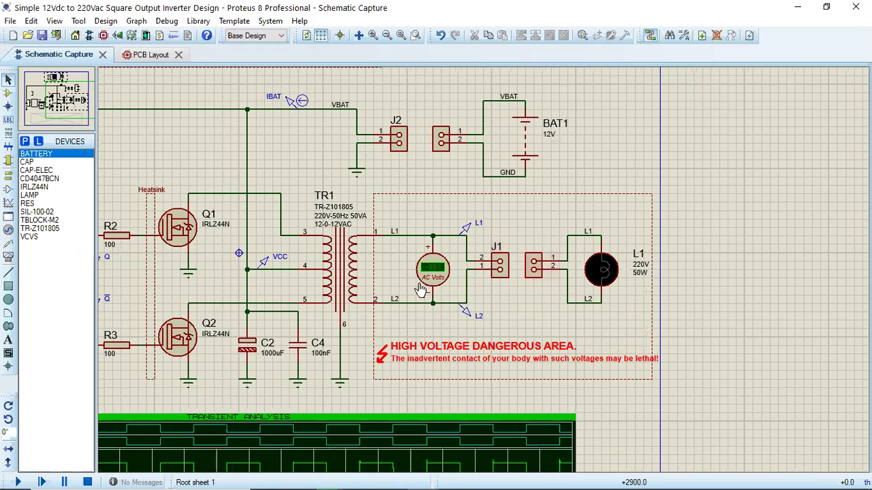
scroll(419, 290, up, 1)
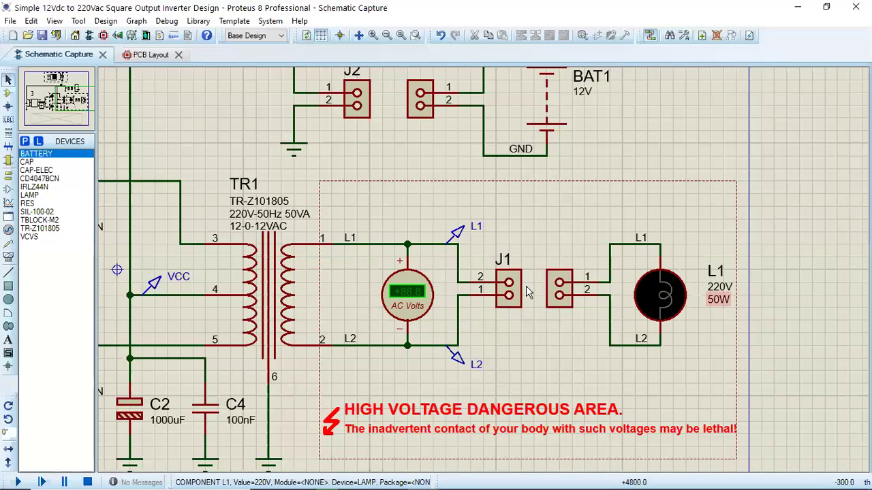
scroll(378, 237, down, 2)
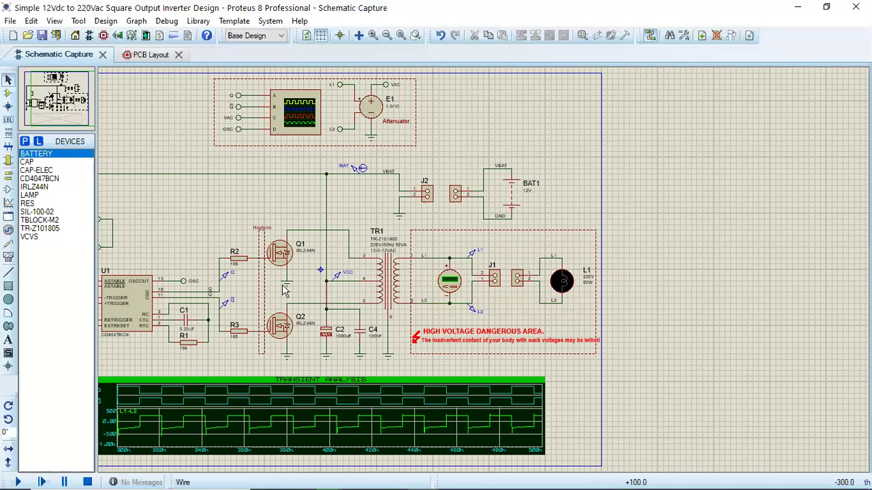
scroll(484, 274, down, 2)
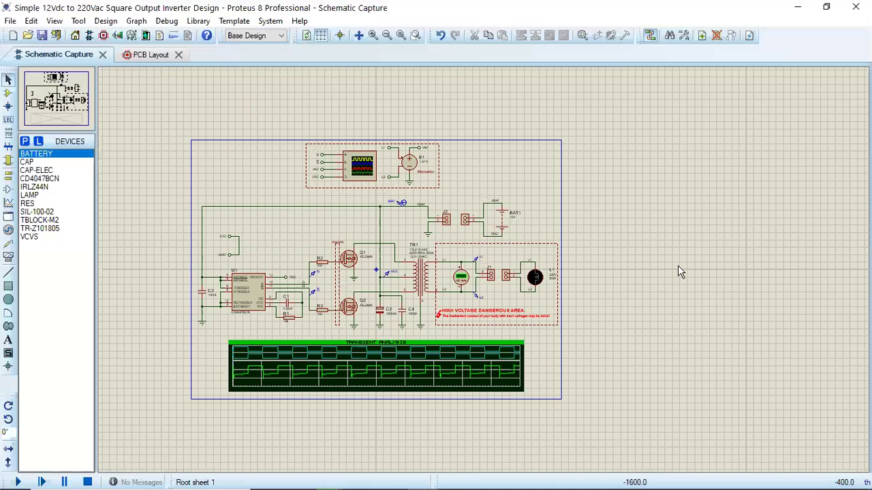
scroll(664, 226, up, 2)
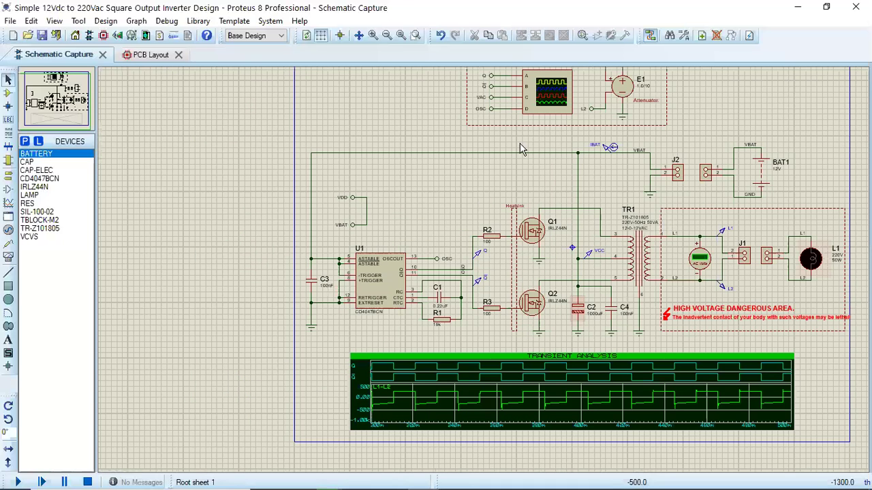
click(402, 38)
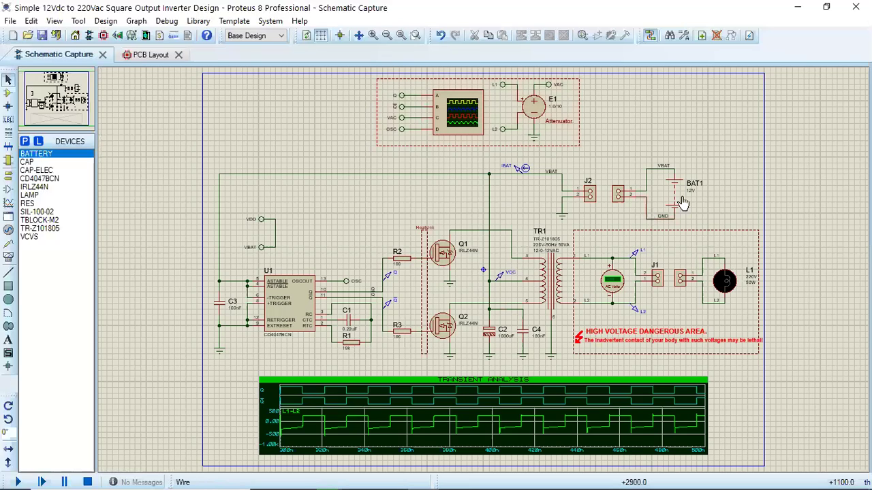
click(673, 192)
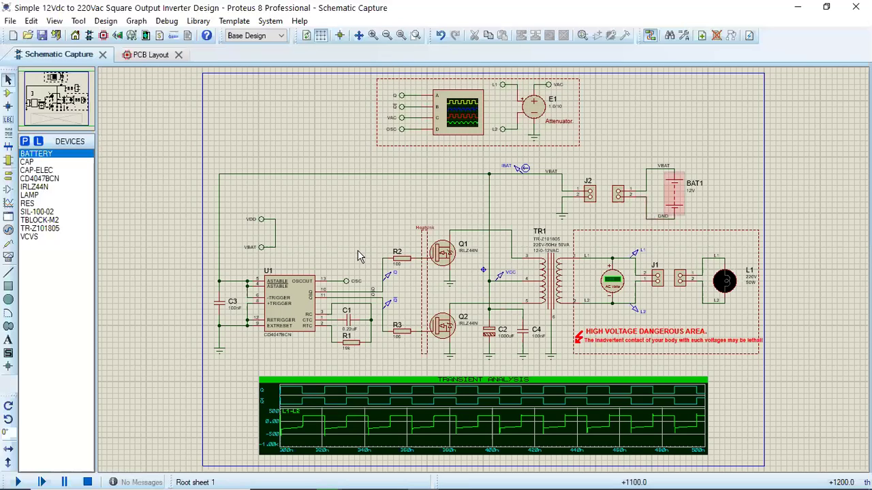
click(427, 275)
- Connect U1 pin 11 to the Q-bar net
scroll(717, 184, up, 1)
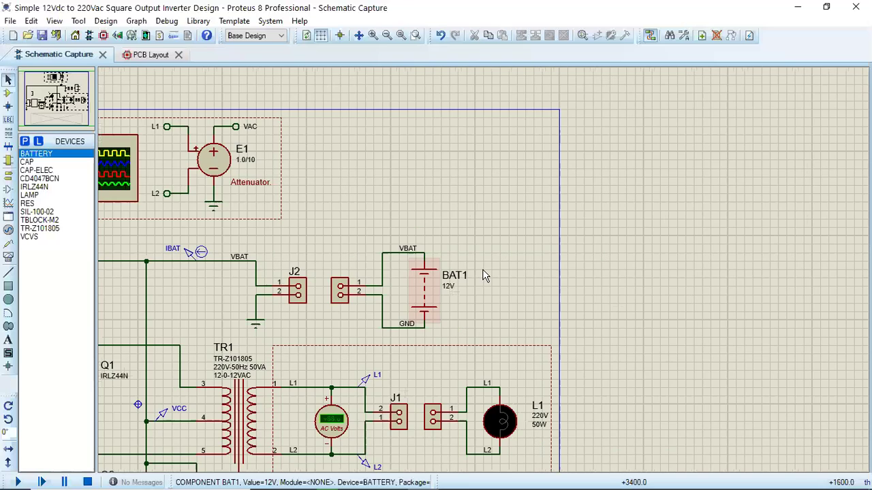
scroll(444, 208, up, 1)
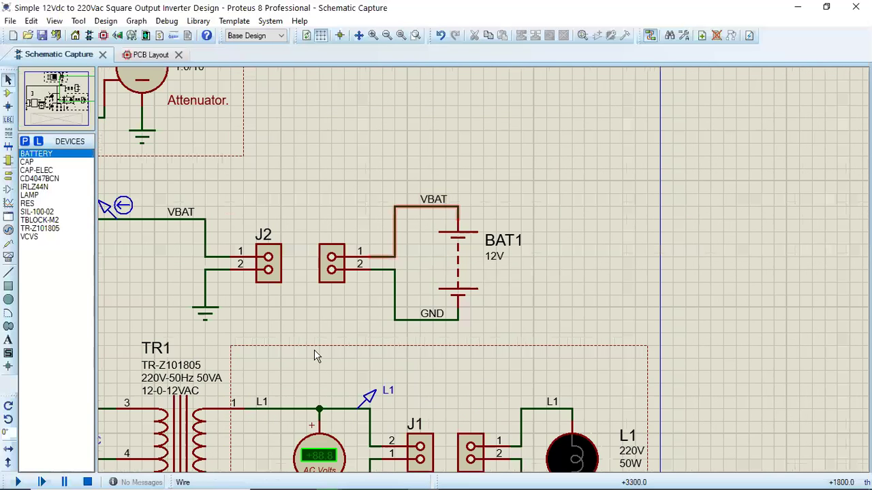
scroll(339, 370, down, 2)
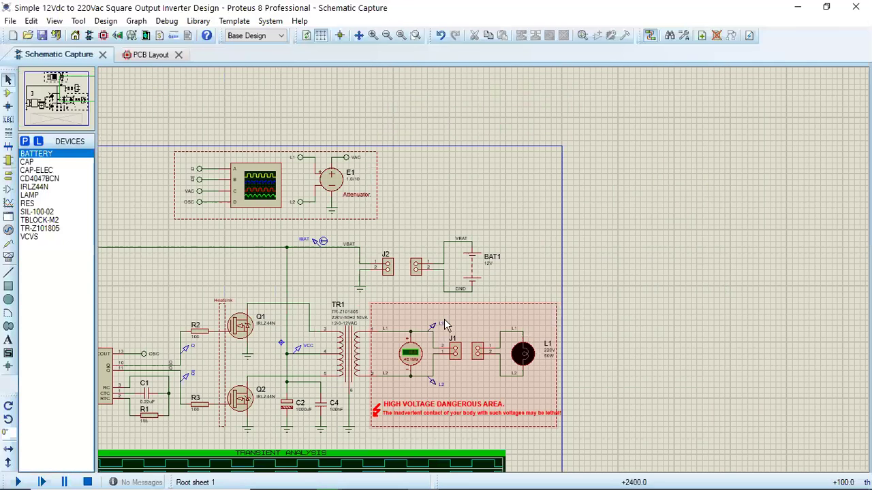
scroll(404, 283, up, 2)
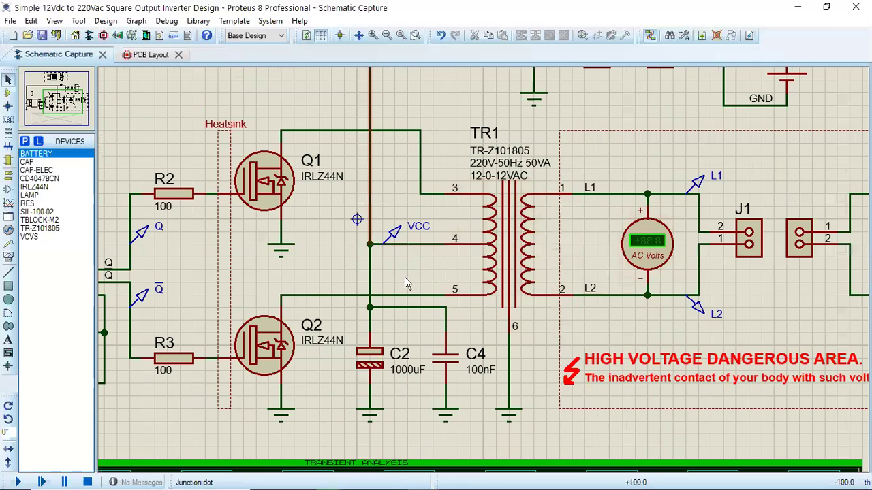
scroll(405, 283, down, 2)
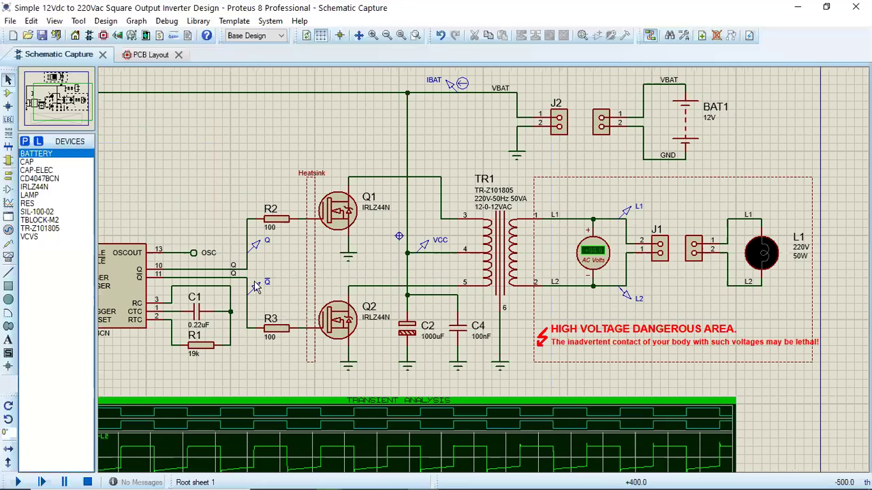
scroll(343, 289, down, 2)
scroll(460, 272, up, 3)
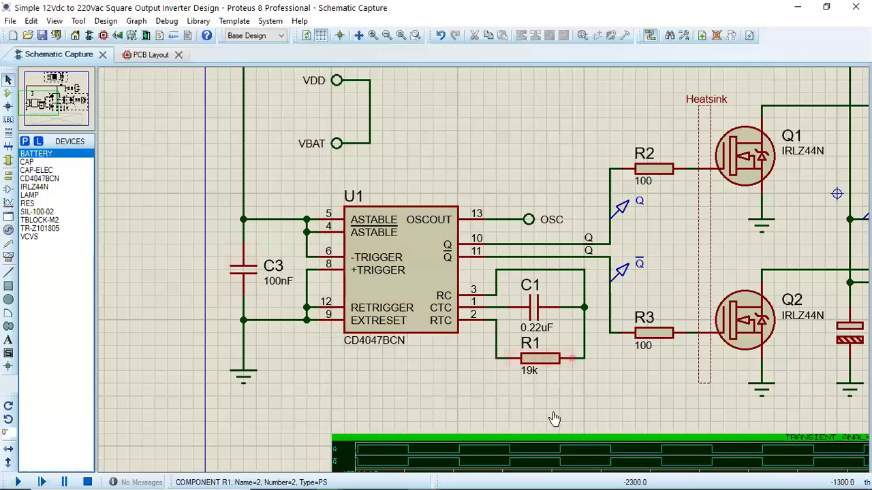
scroll(461, 266, down, 1)
scroll(429, 250, up, 1)
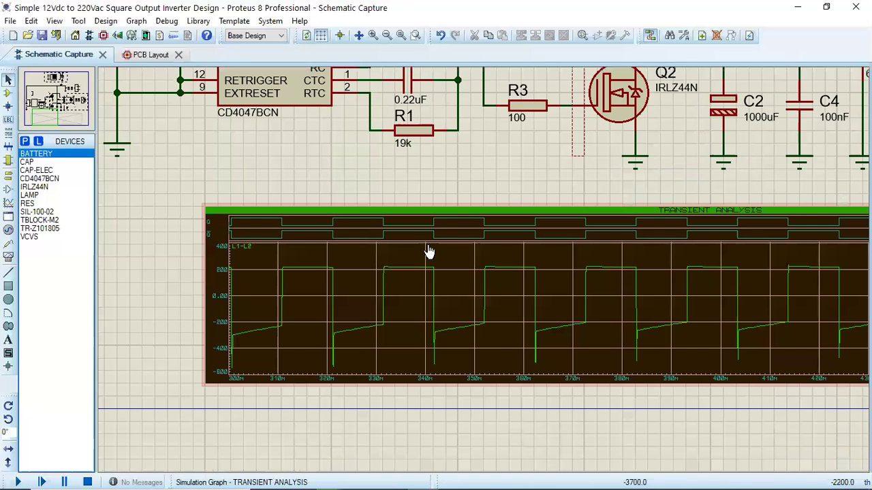
scroll(477, 243, up, 1)
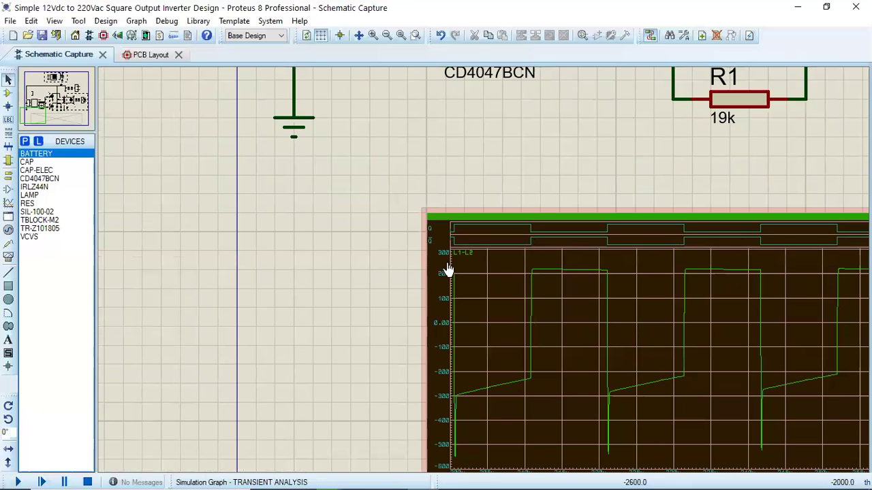
scroll(298, 266, up, 1)
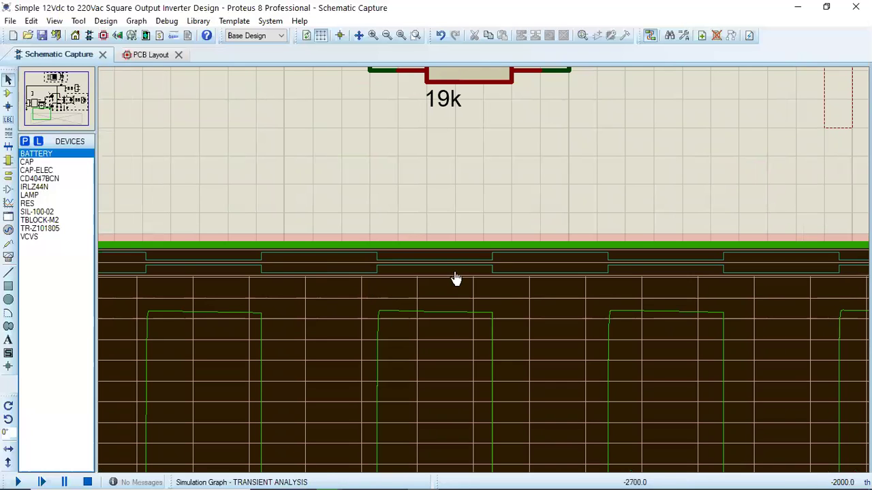
scroll(518, 194, down, 2)
scroll(654, 143, down, 2)
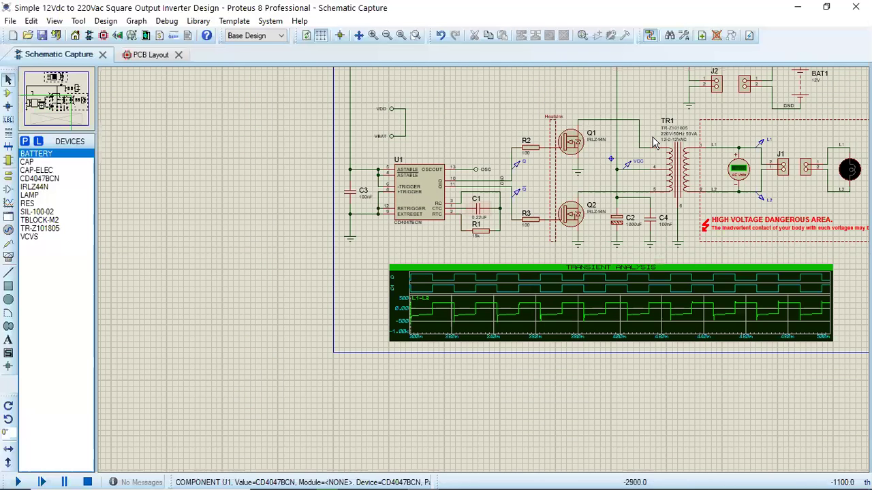
scroll(335, 299, up, 1)
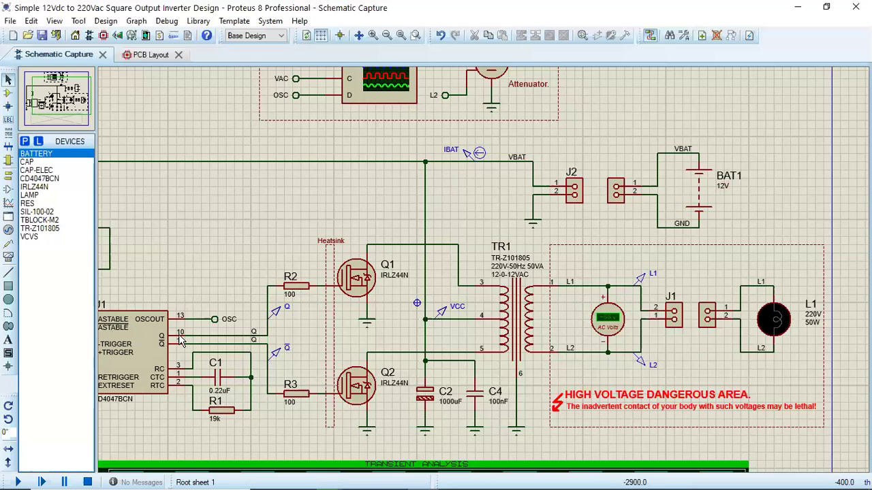
click(239, 340)
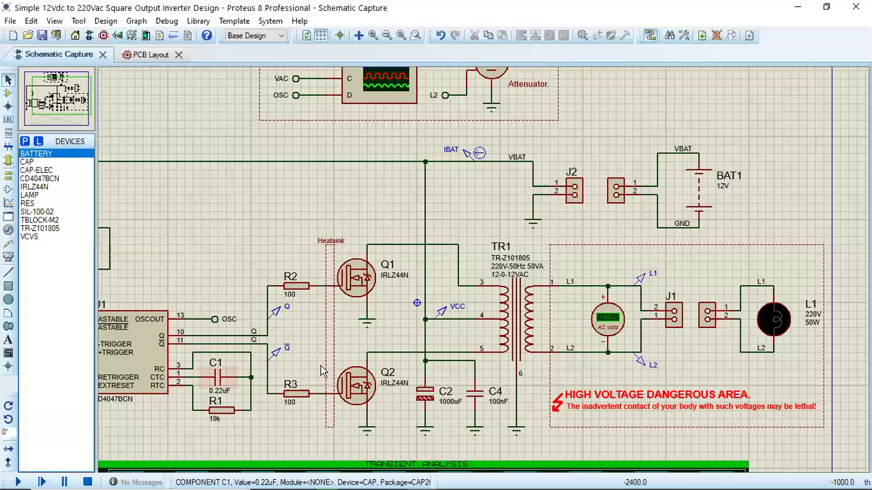
- Inspect the U1 timer and lamp output areas, shifting the oscilloscope display to check the voltmeter
key(F7)
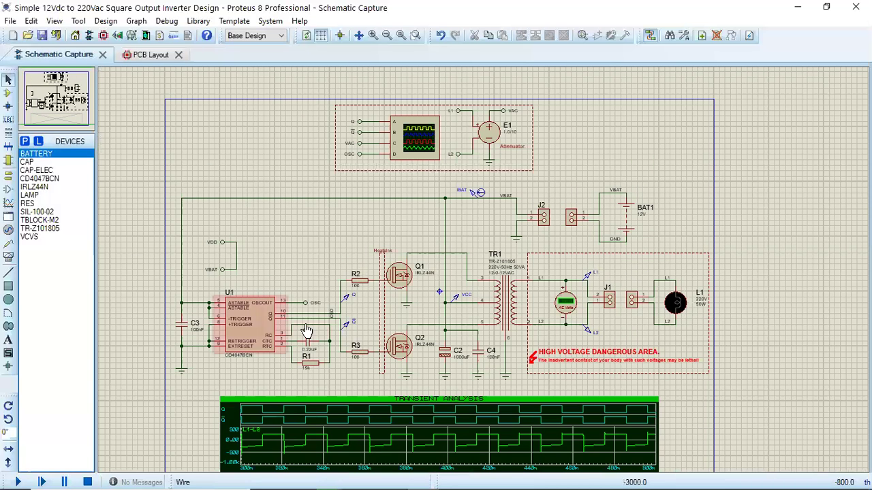
key(F6)
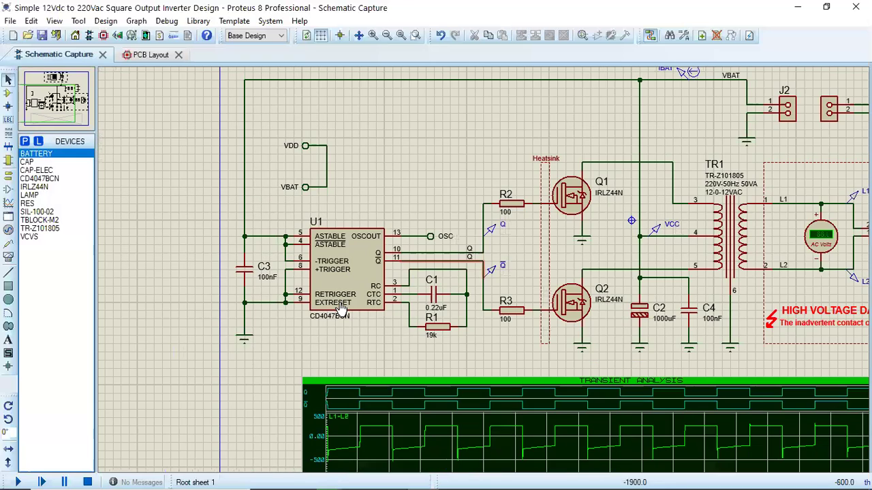
key(F6)
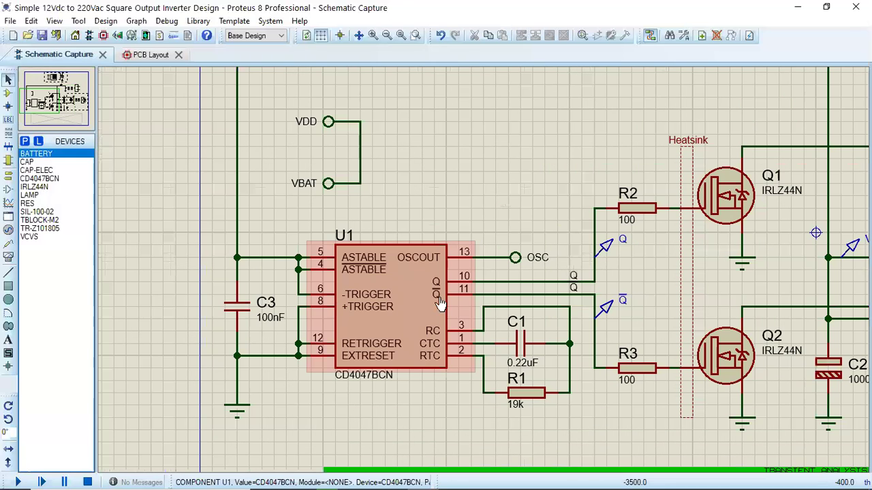
key(F7)
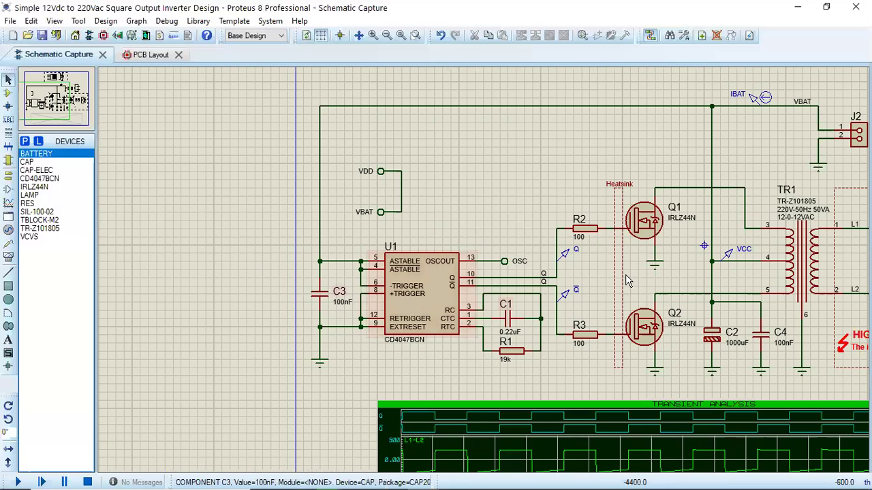
key(F5)
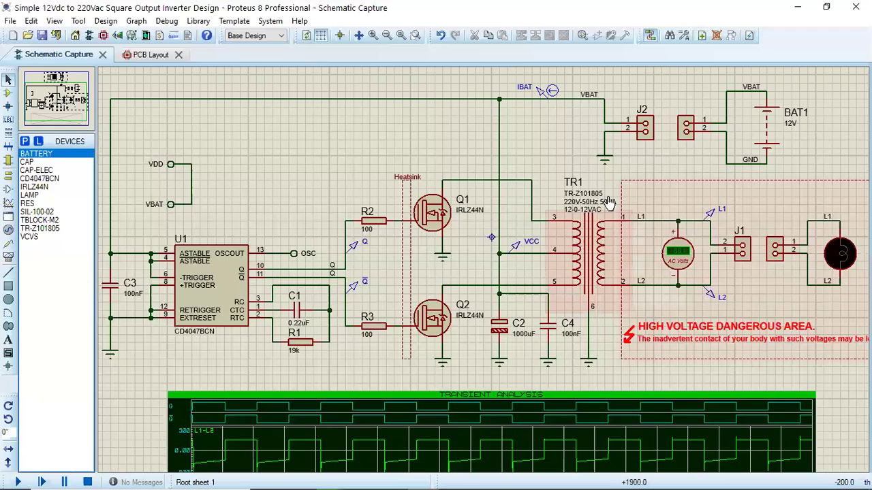
scroll(602, 208, up, 2)
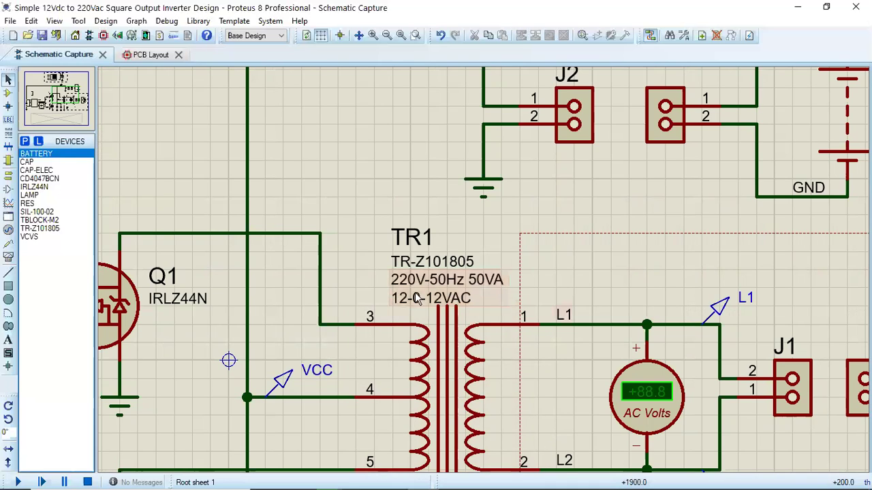
scroll(608, 395, down, 1)
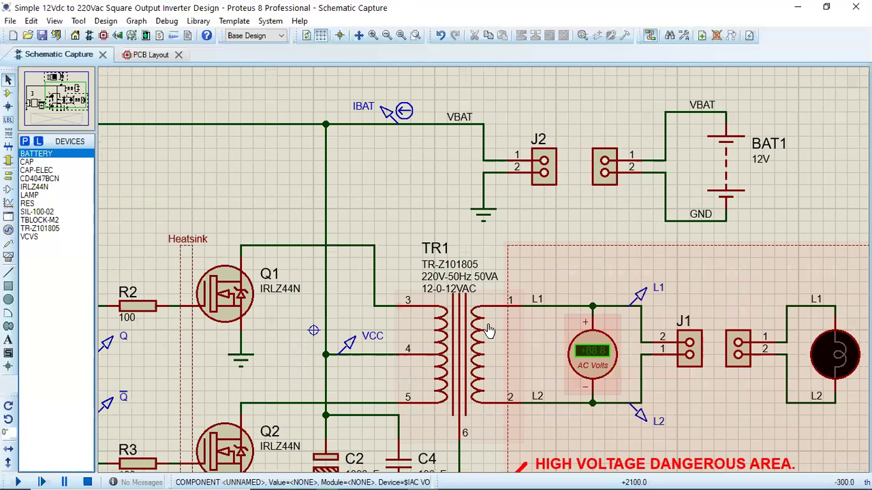
key(F5)
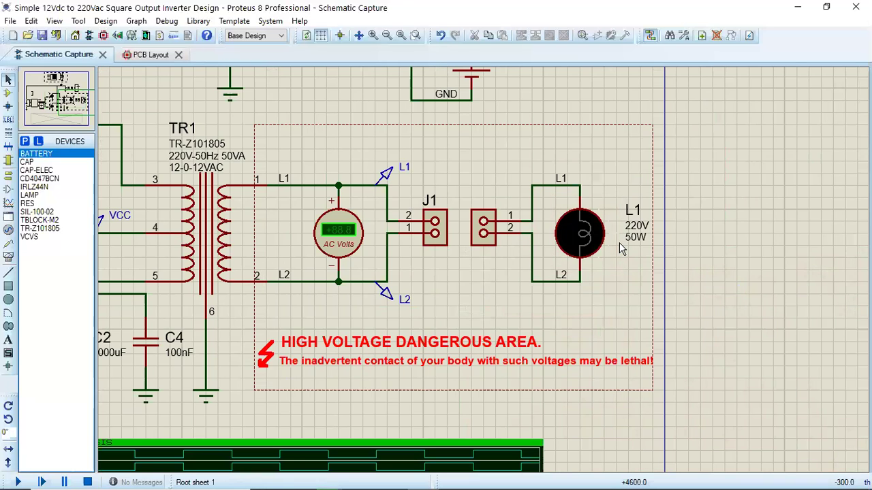
scroll(484, 269, down, 1)
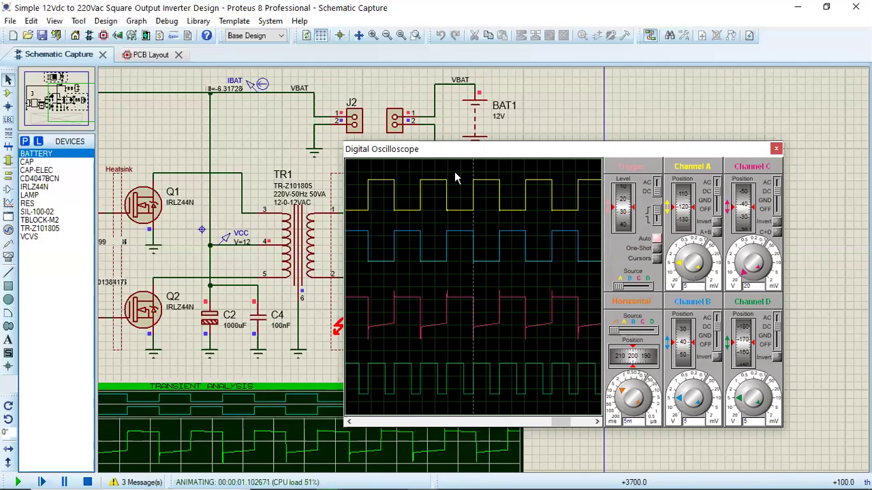
drag(409, 149, 527, 144)
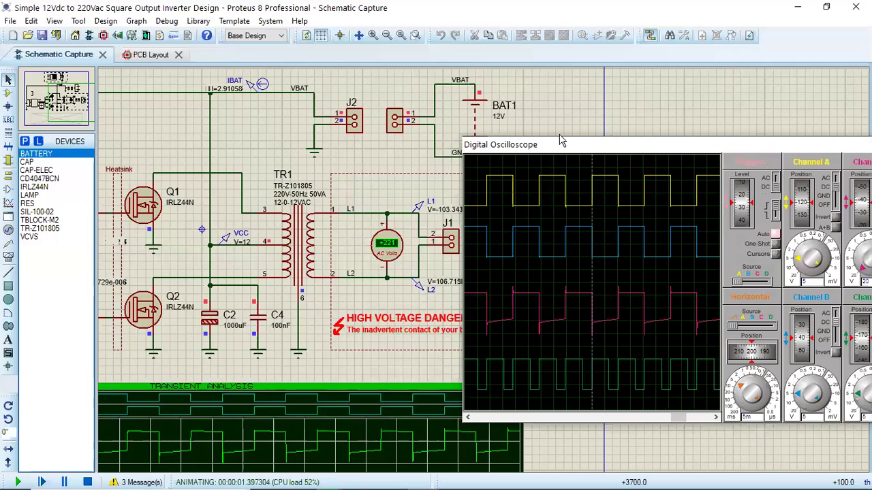
drag(561, 140, 401, 110)
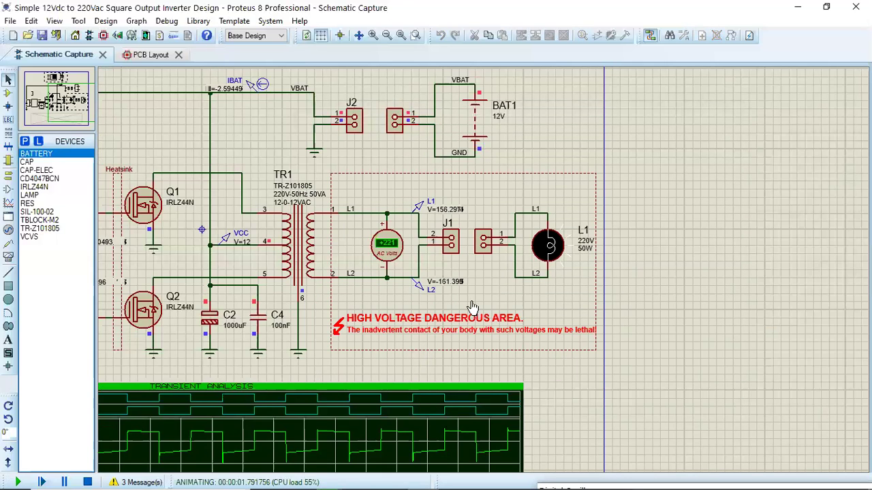
scroll(482, 294, up, 1)
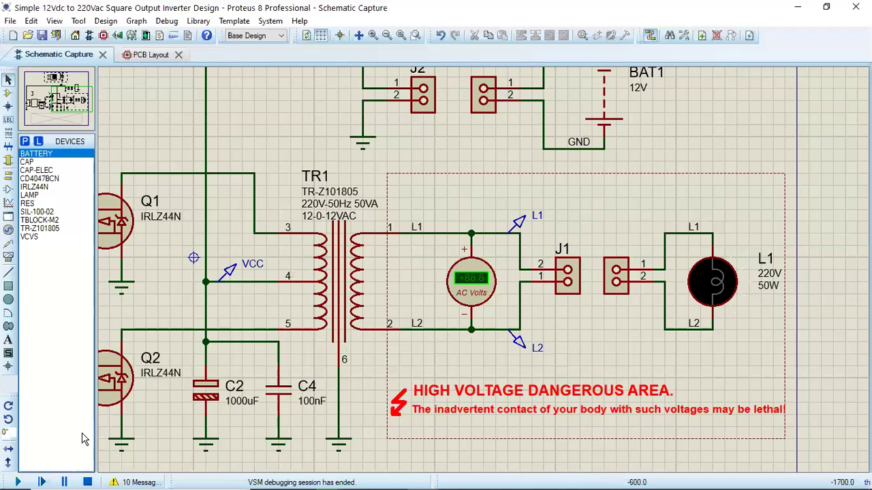
- Show the inverter's PCB layout and inspect its copper pour zone
click(146, 56)
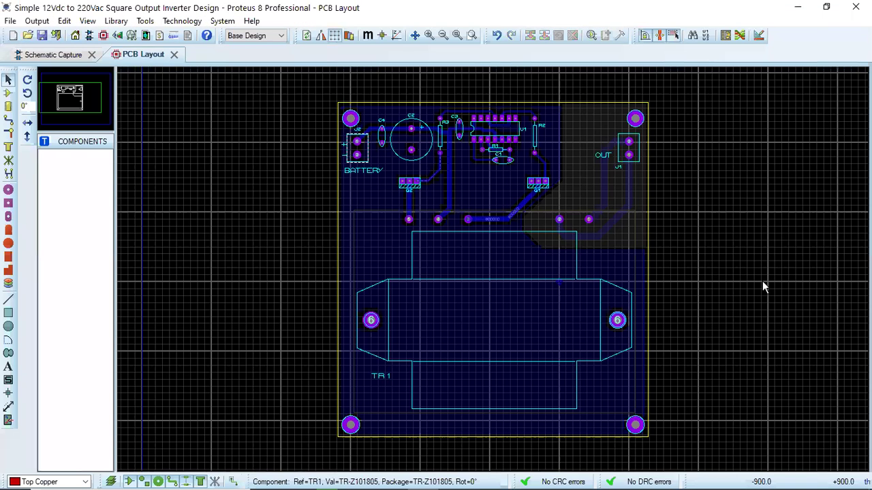
click(431, 169)
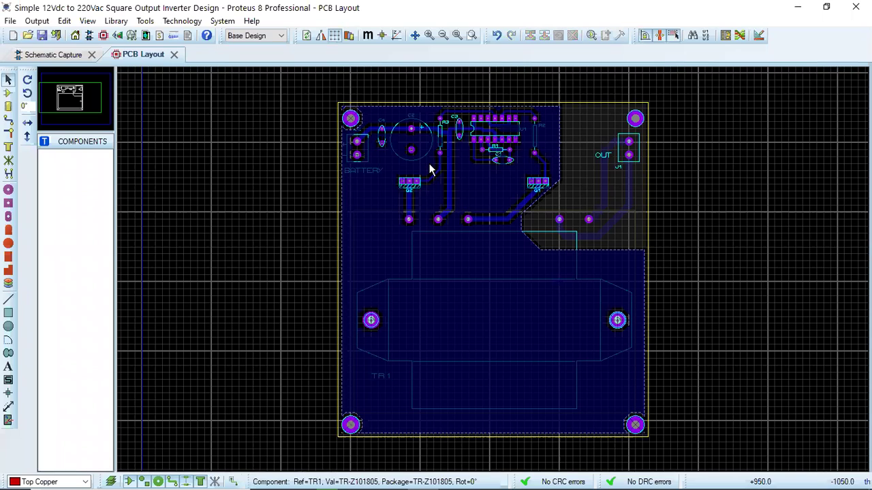
key(Escape)
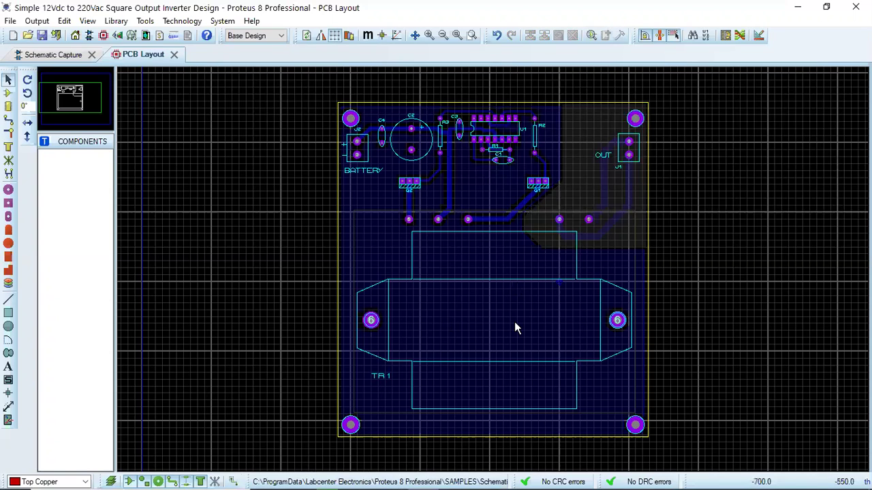
- Open the 3D Visualizer and orbit the inverter board to inspect its components
click(117, 37)
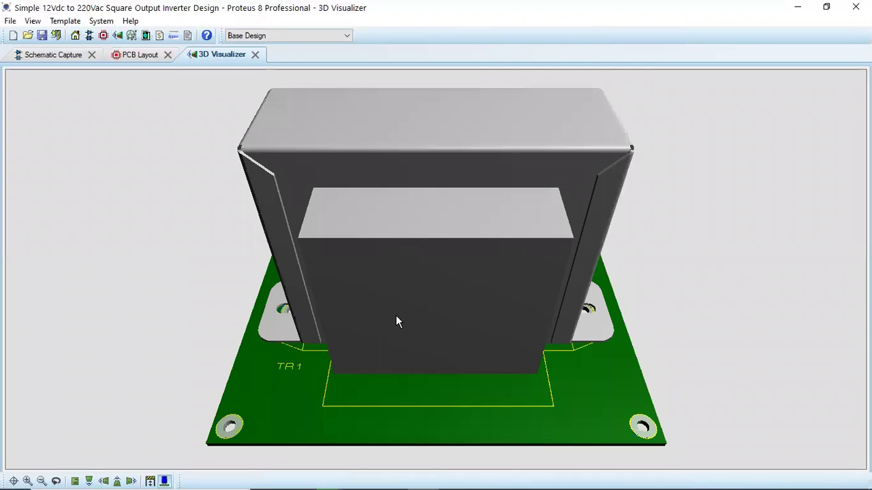
click(14, 481)
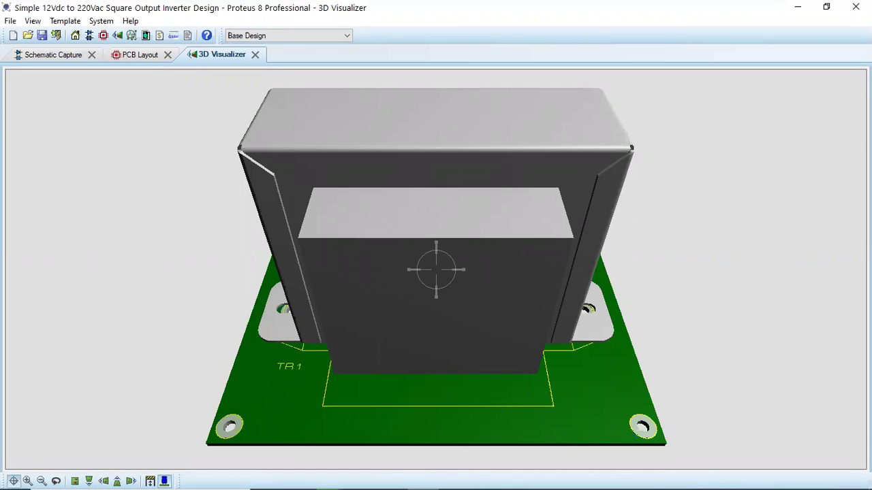
mouse_move(252, 190)
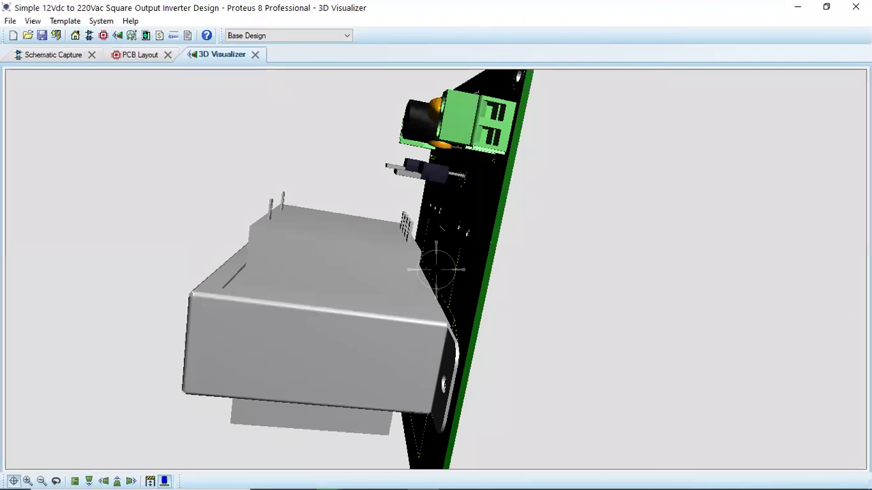
mouse_move(436, 270)
mouse_move(536, 128)
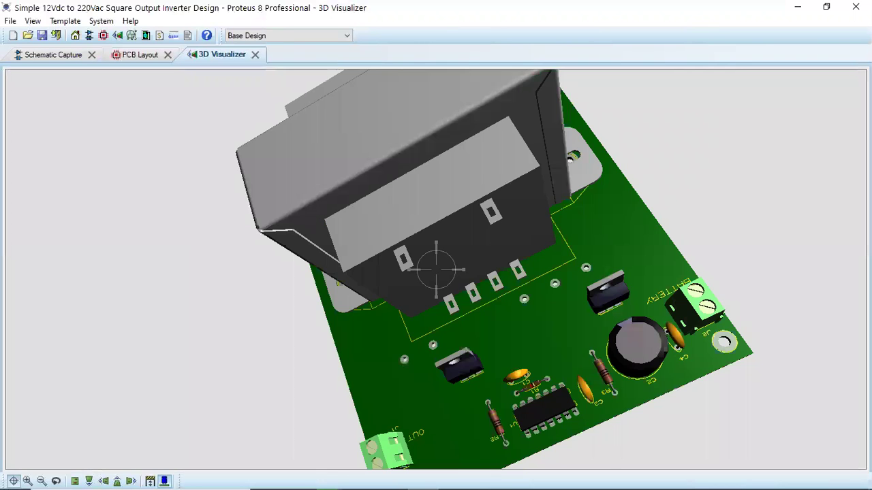
click(437, 274)
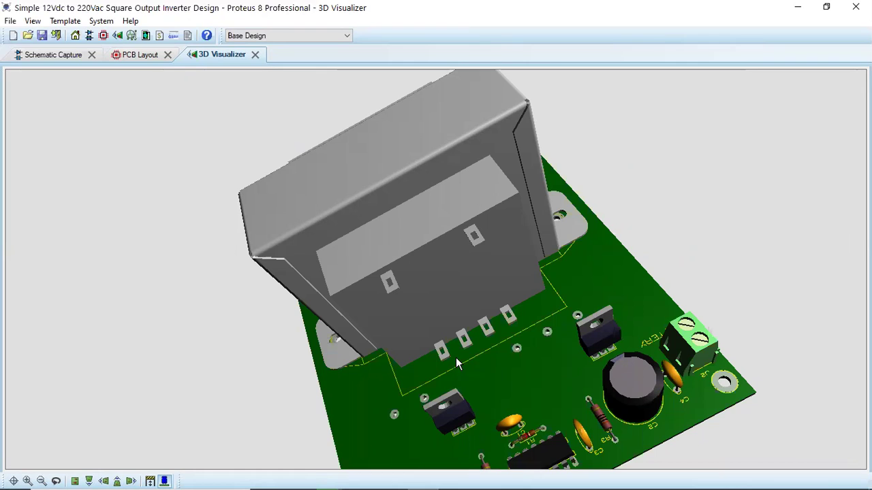
key(F8)
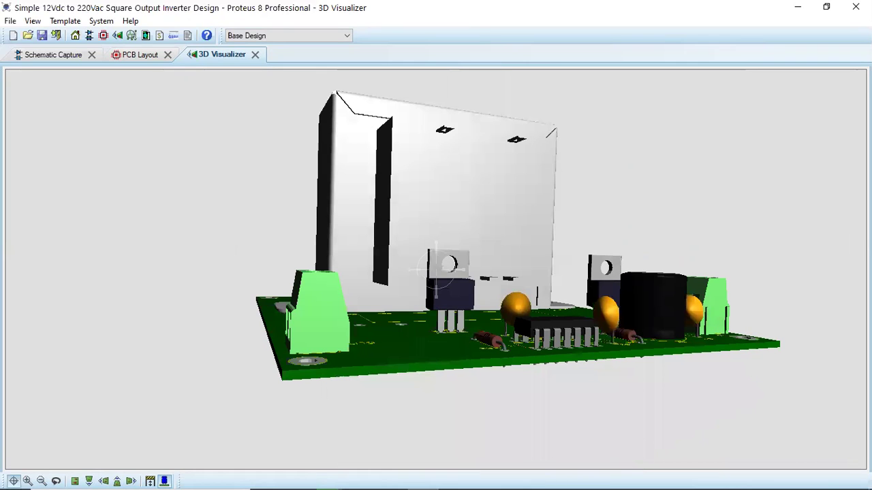
key(F8)
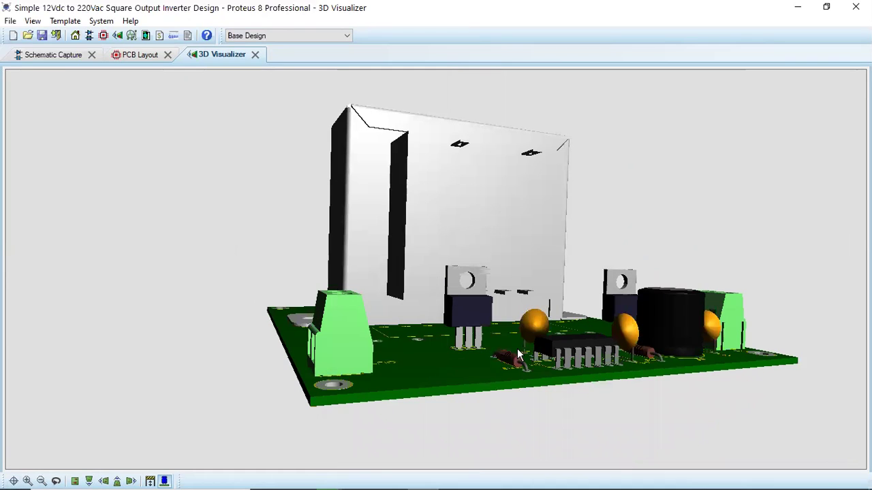